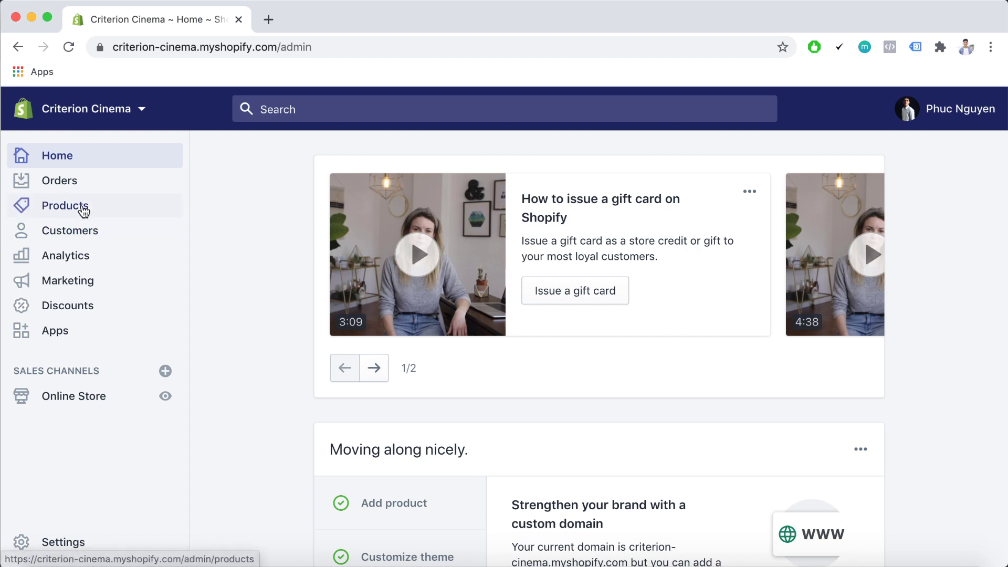
Go to the Products section of the Criterion Cinema store admin.
left_click(82, 207)
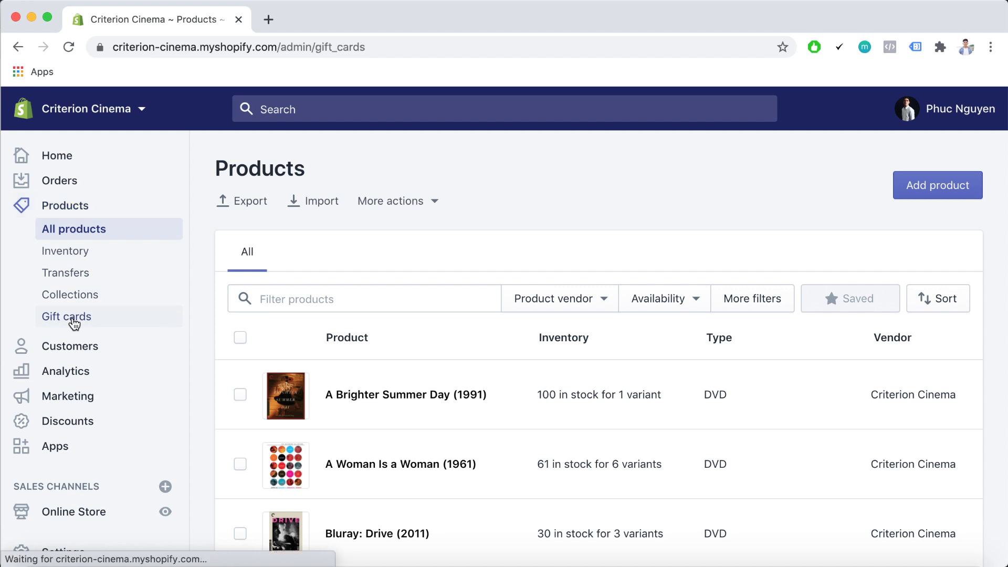
Open the Gift card products list showing the default Gift Card.
left_click(74, 324)
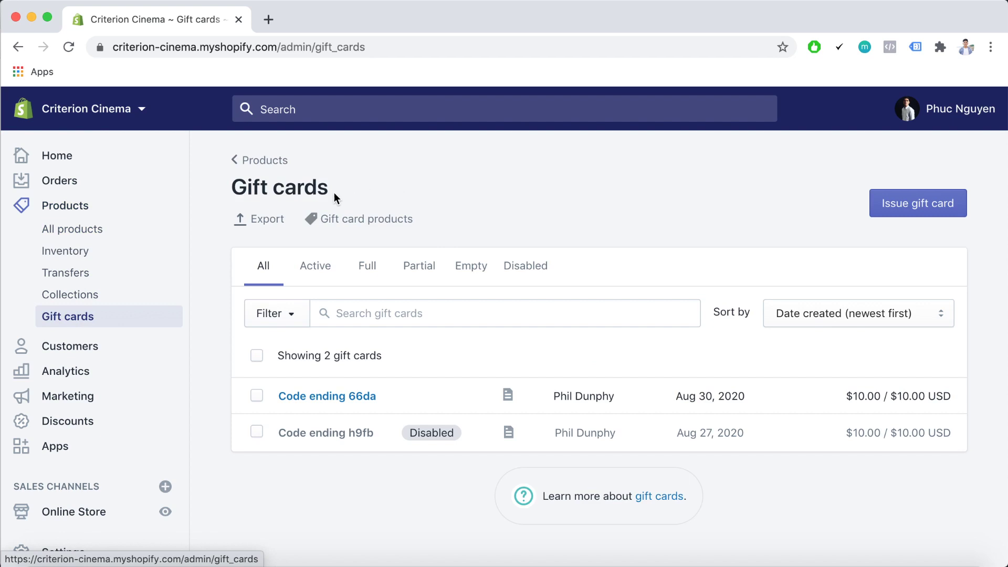
left_click(385, 229)
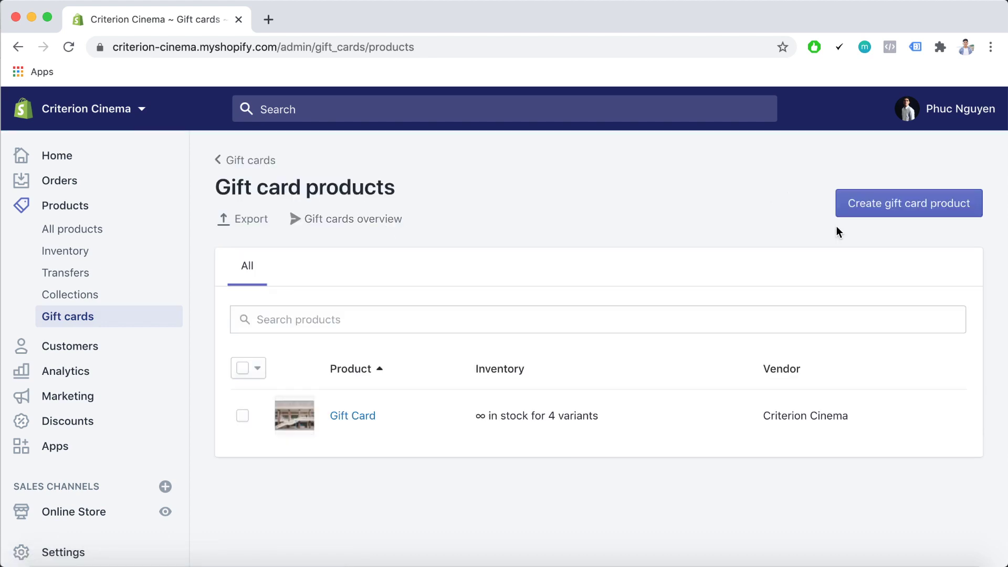
Start a new gift card product with default $10, $25, $50 and $100 denominations.
left_click(909, 209)
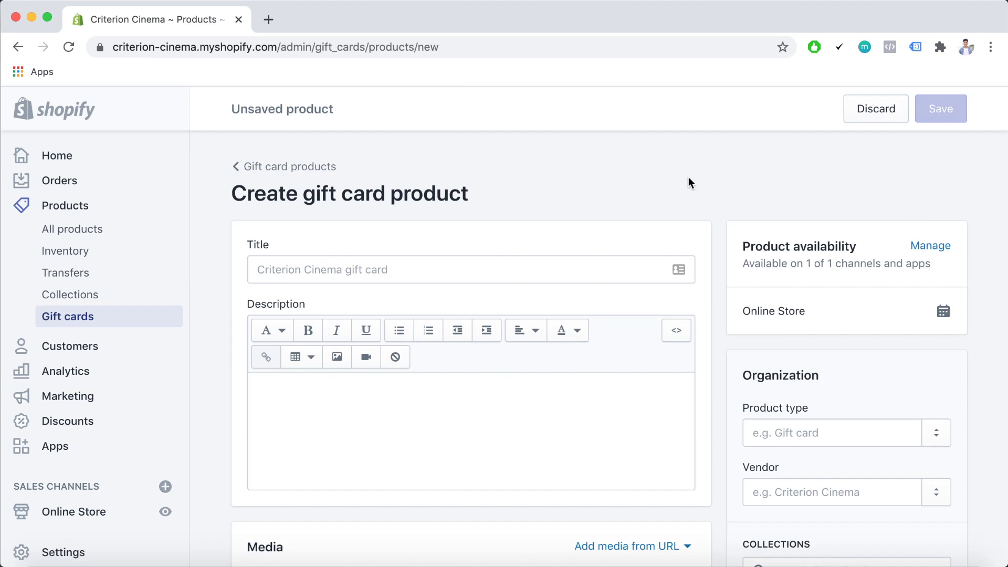
scroll(959, 207, "down", 10)
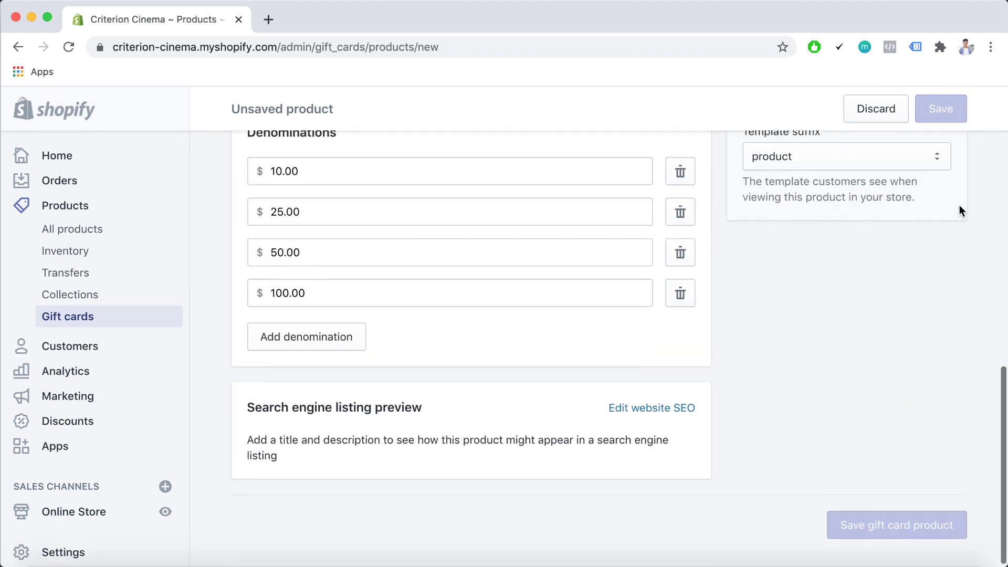
scroll(959, 208, "up", 10)
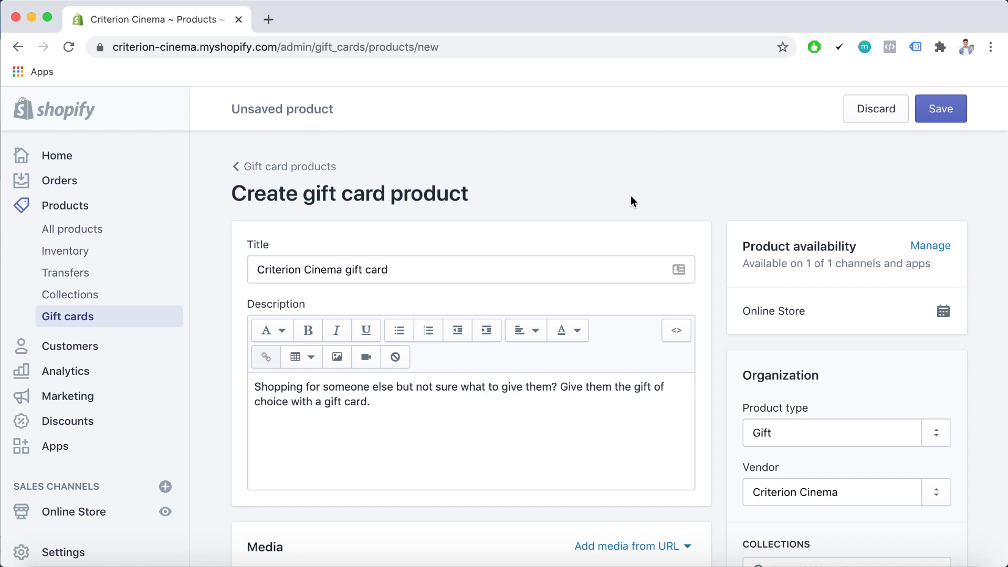
scroll(574, 261, "down", 2)
scroll(575, 261, "up", 2)
scroll(281, 283, "down", 3)
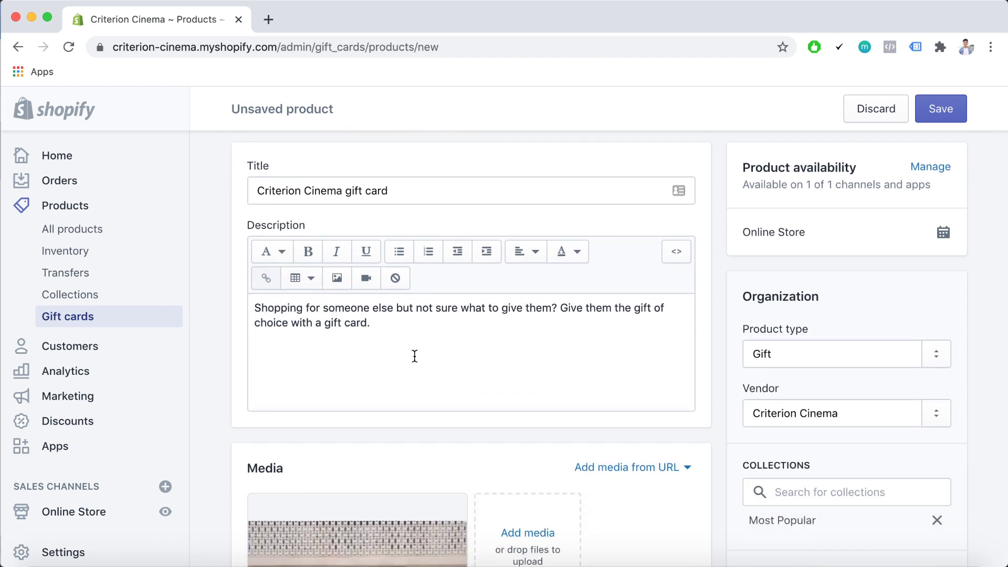
scroll(415, 356, "down", 1)
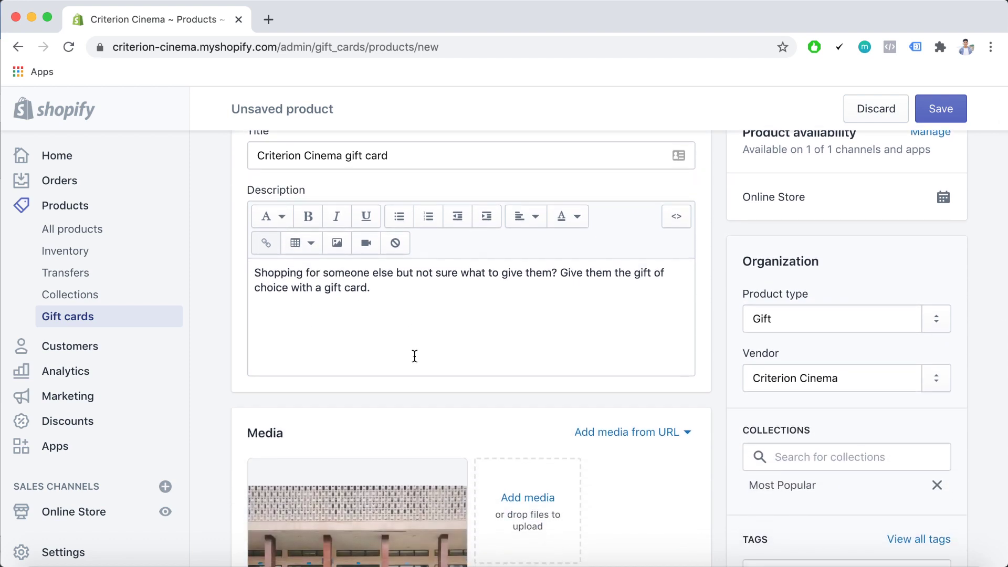
scroll(484, 357, "down", 5)
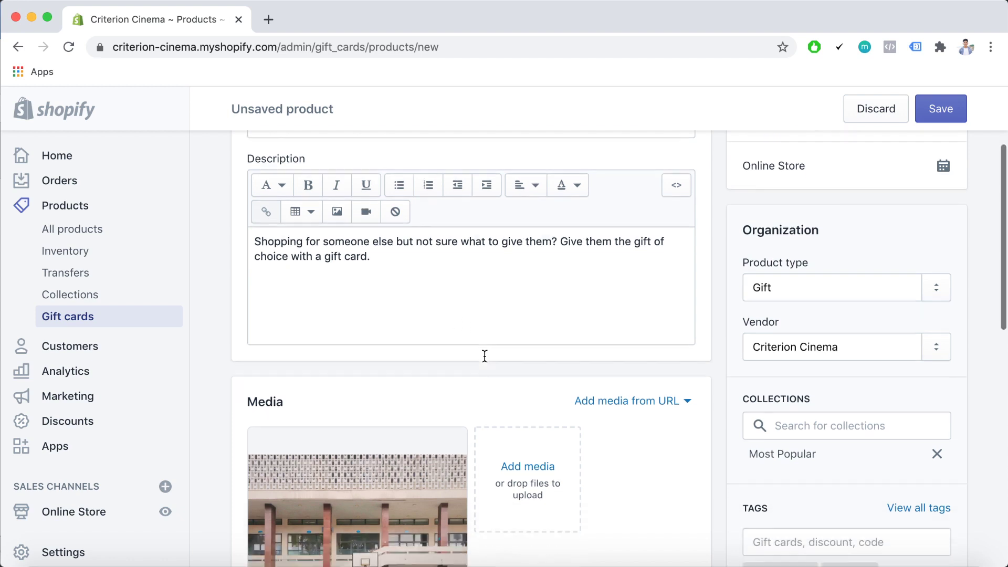
scroll(484, 355, "down", 3)
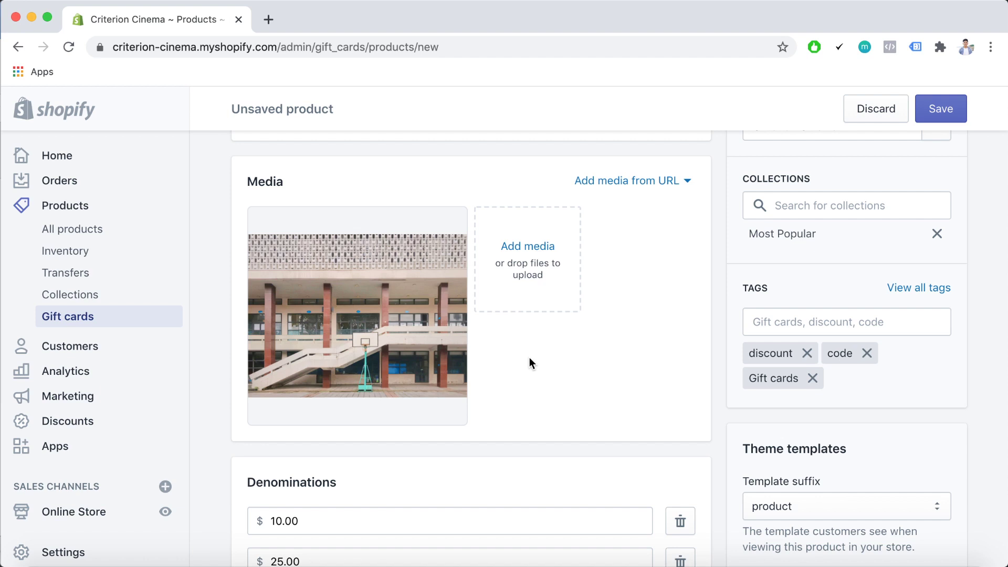
scroll(530, 357, "down", 5)
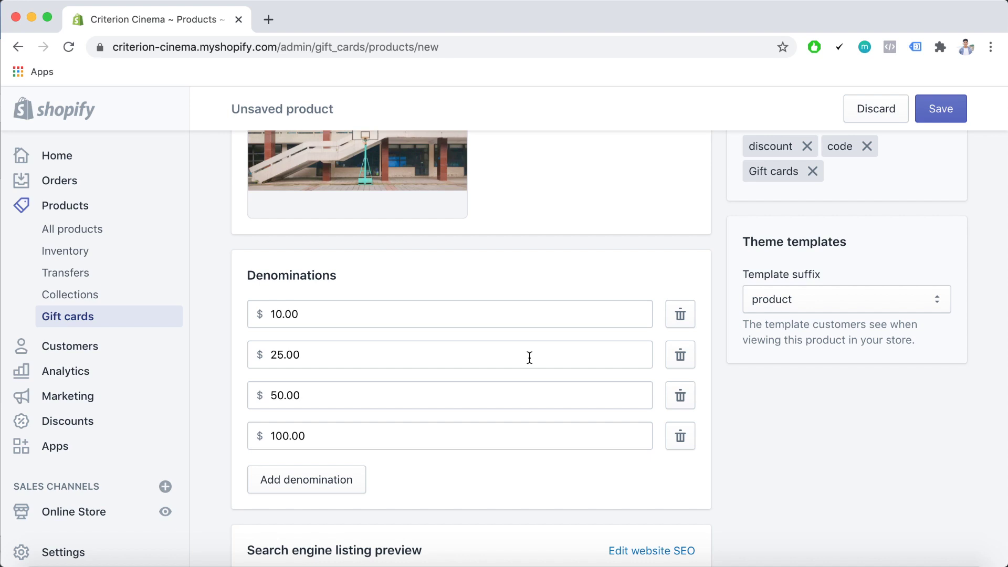
scroll(529, 358, "down", 4)
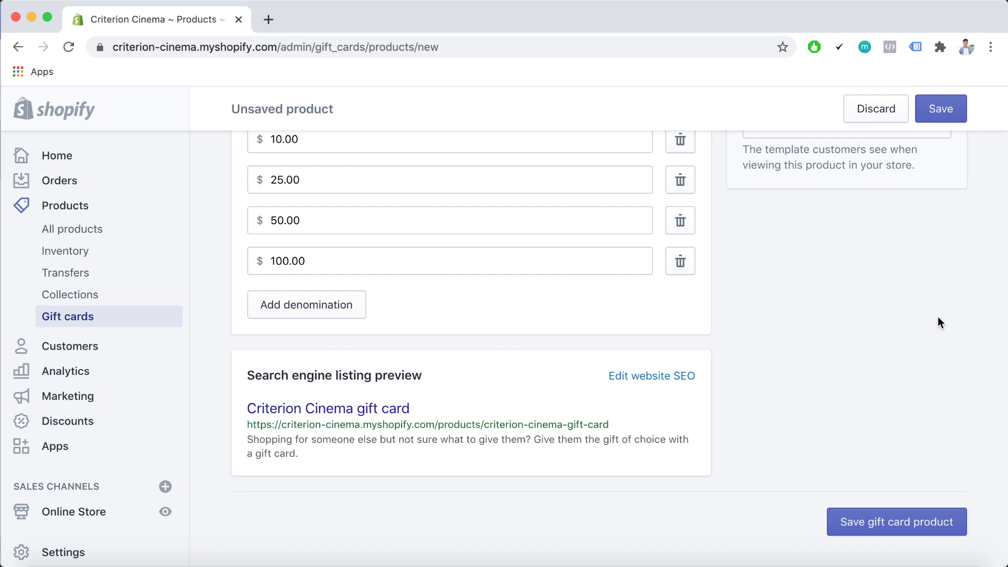
scroll(956, 318, "up", 10)
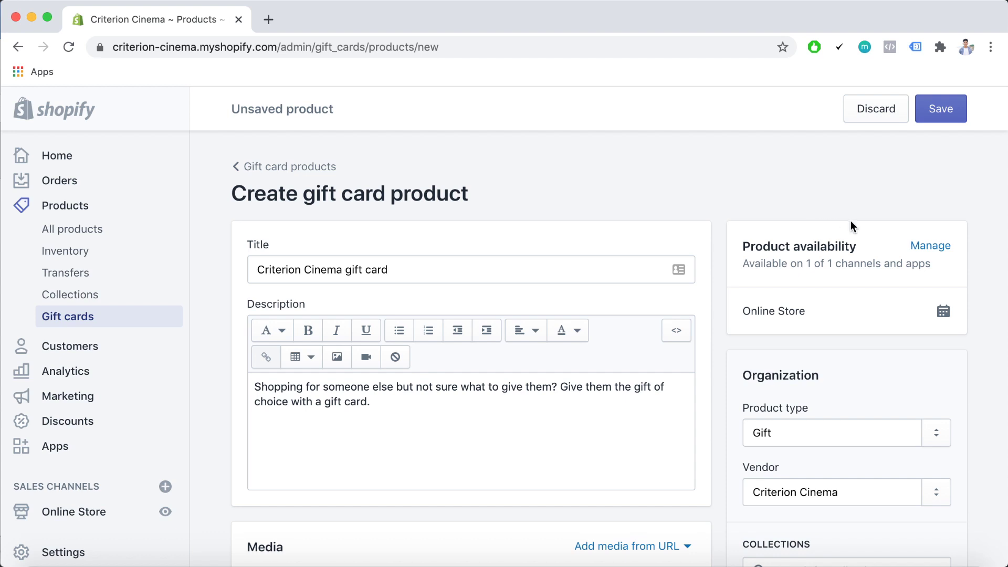
left_click(943, 312)
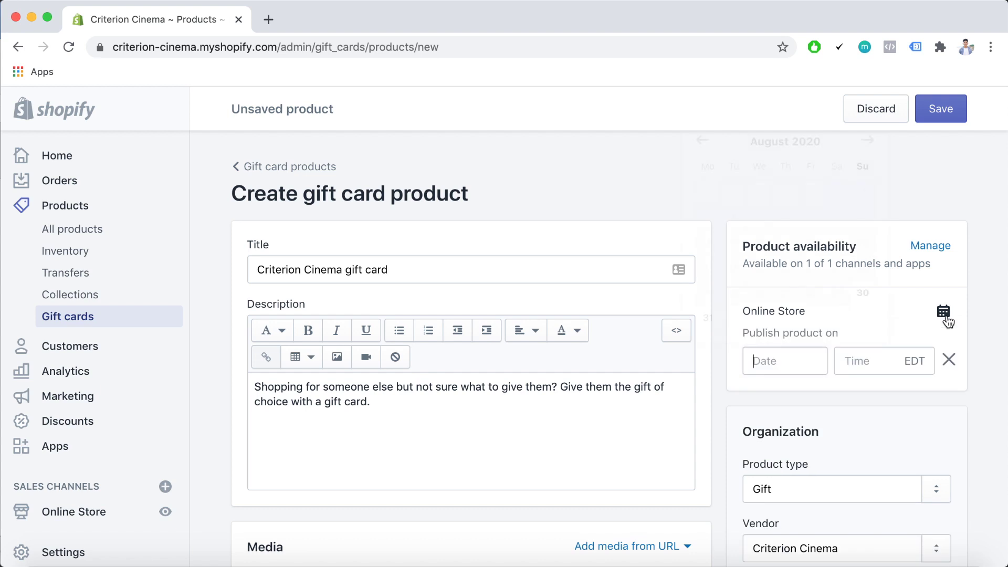
left_click(950, 206)
scroll(958, 259, "down", 5)
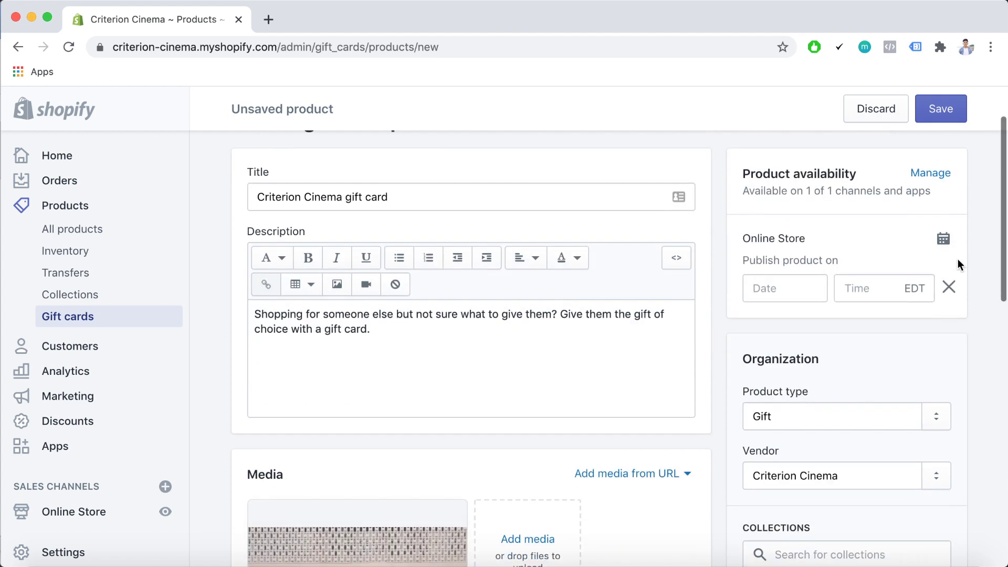
scroll(935, 310, "down", 2)
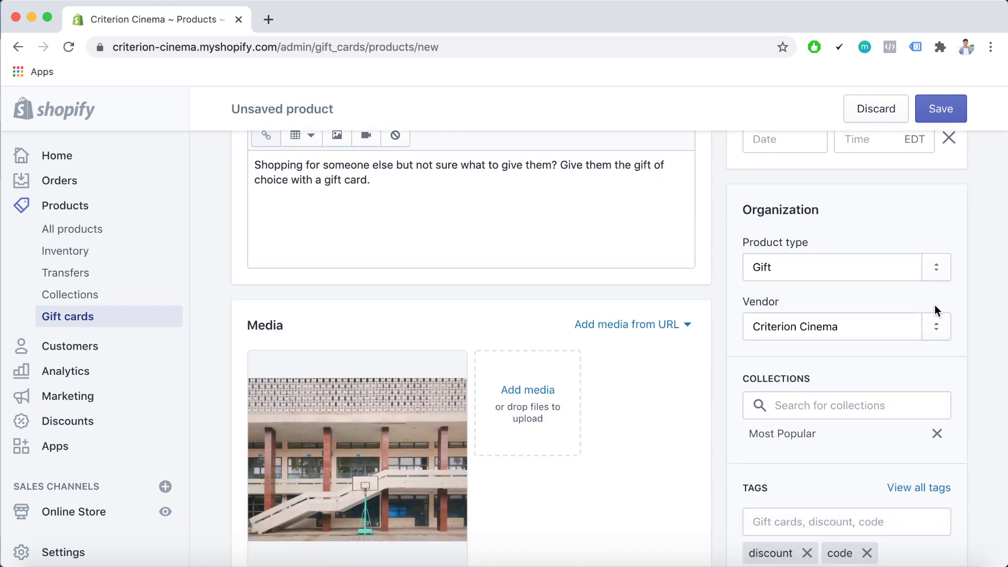
scroll(935, 311, "down", 7)
scroll(935, 310, "down", 1)
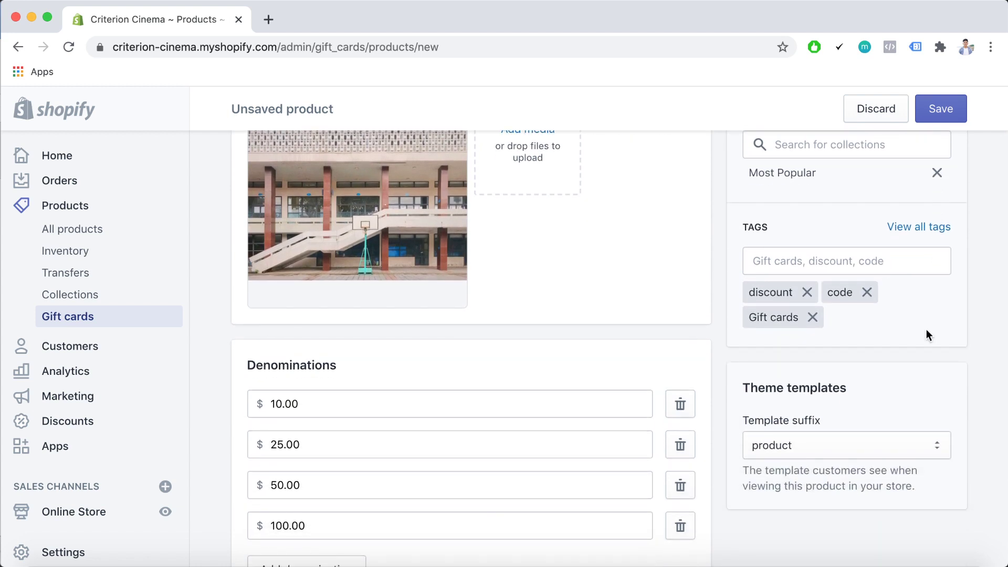
scroll(927, 334, "down", 5)
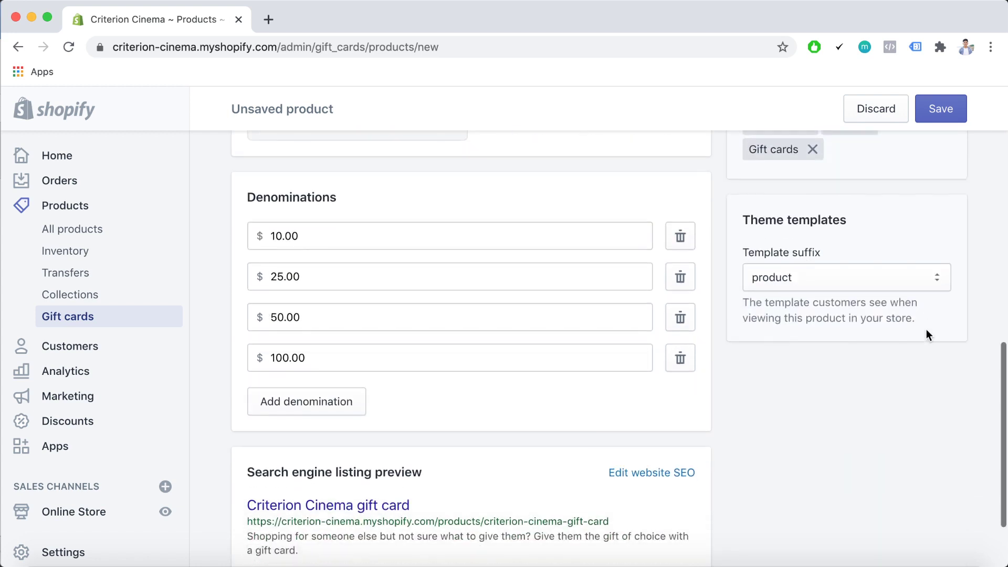
scroll(926, 334, "down", 3)
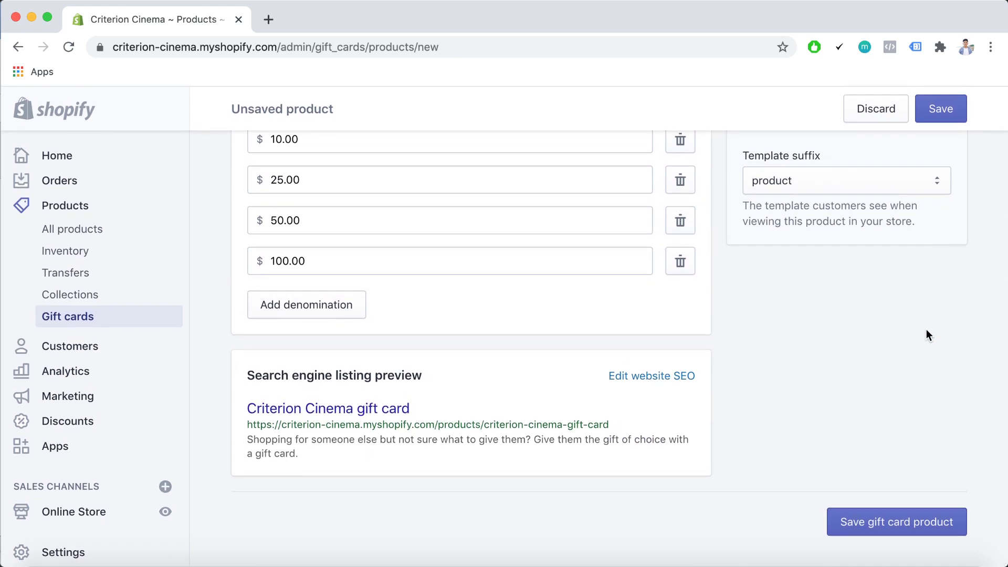
Save the Criterion Cinema gift card and view its live storefront product page.
left_click(891, 520)
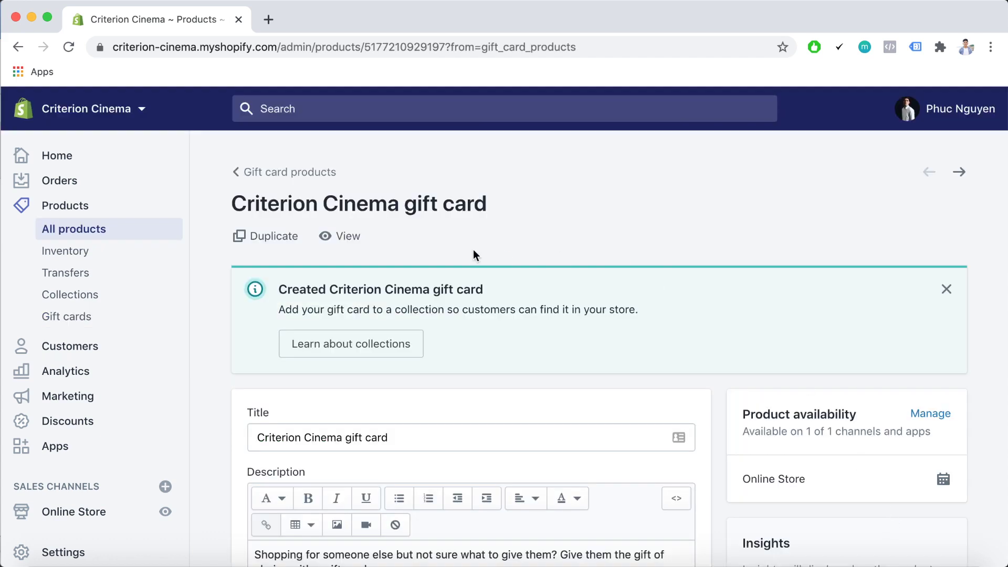
left_click(348, 236)
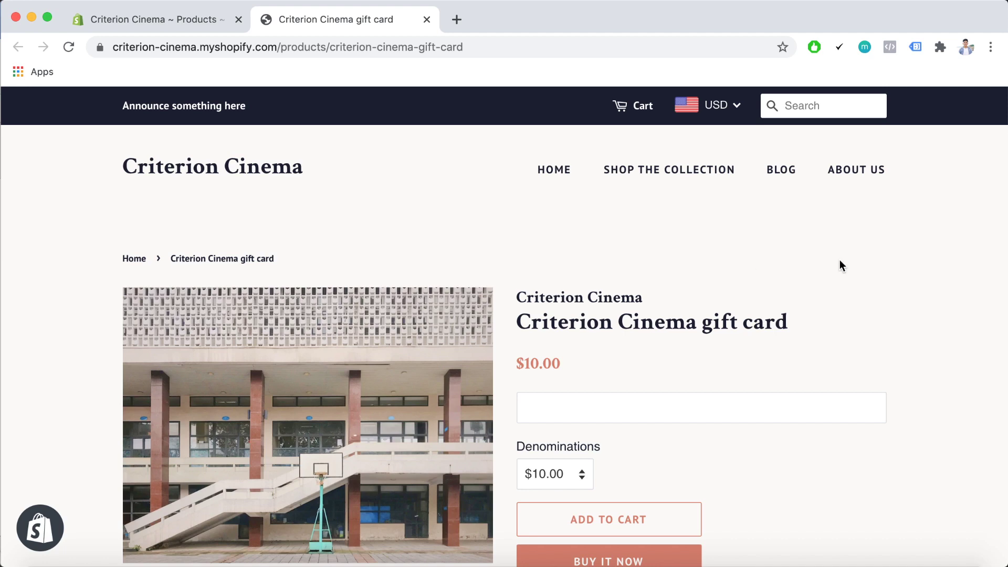
scroll(840, 263, "down", 8)
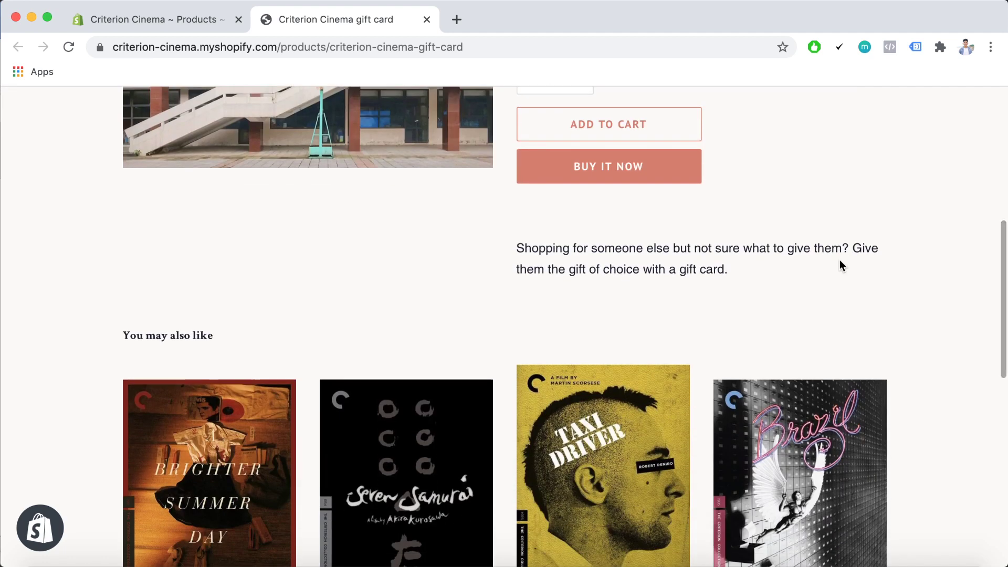
scroll(840, 265, "up", 10)
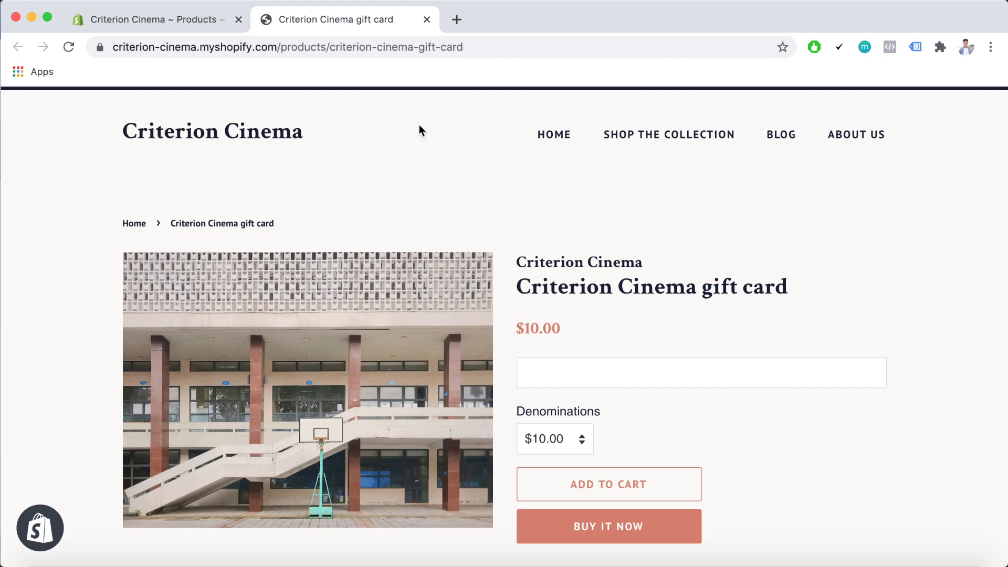
Return to the admin's Gift card products list, now showing Criterion Cinema gift card.
left_click(167, 30)
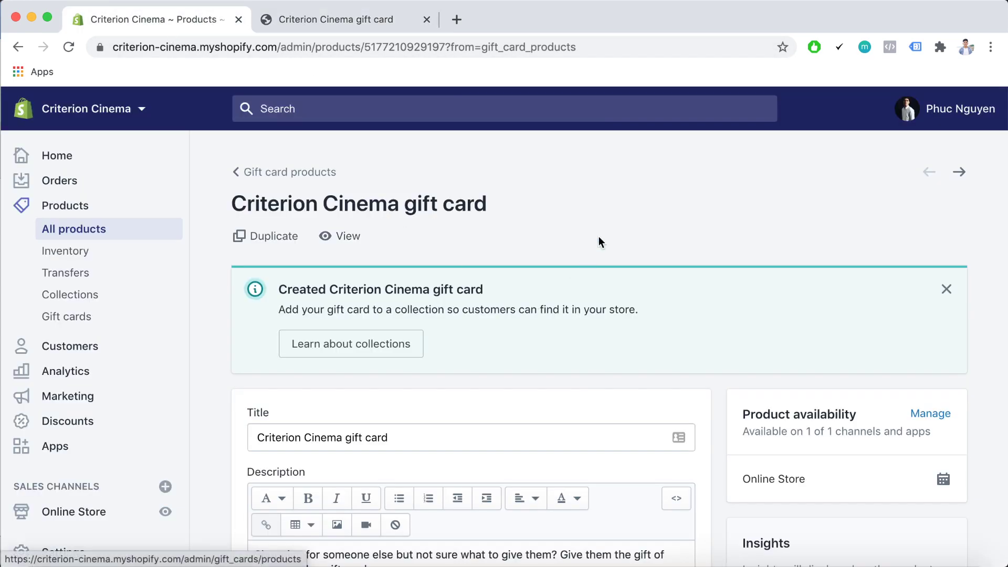
left_click(105, 316)
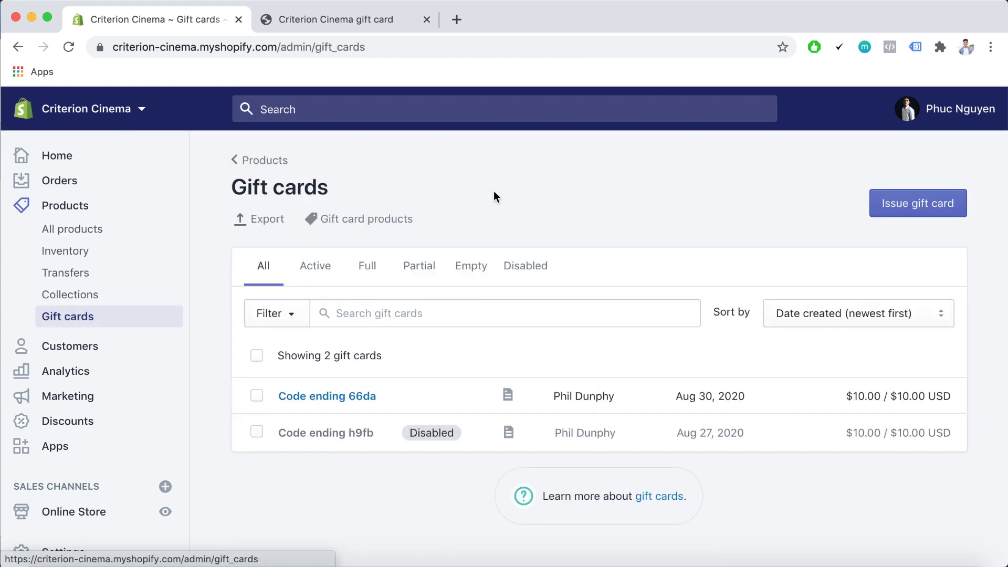
left_click(393, 224)
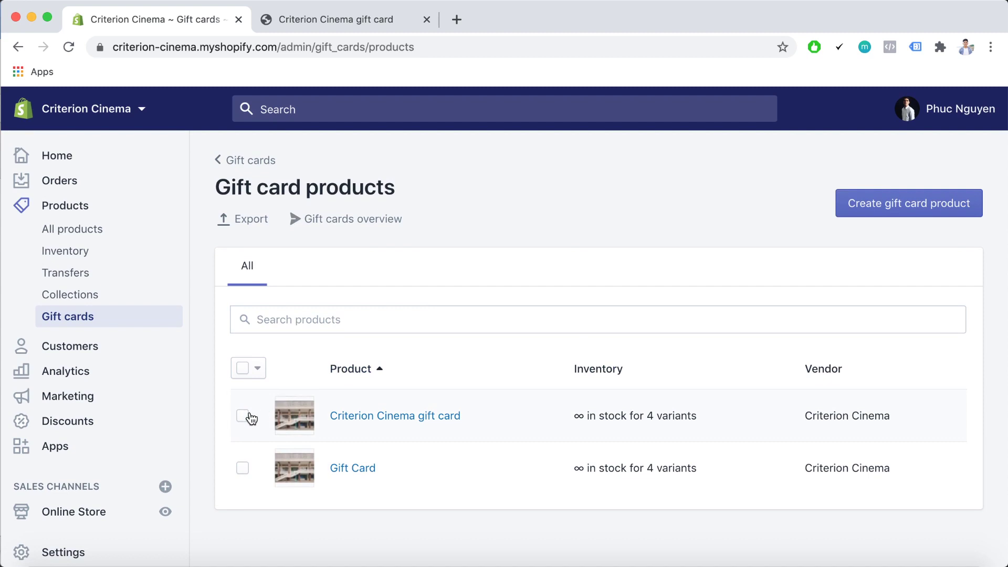
Make the Criterion Cinema gift card available using the bulk actions menu.
left_click(243, 416)
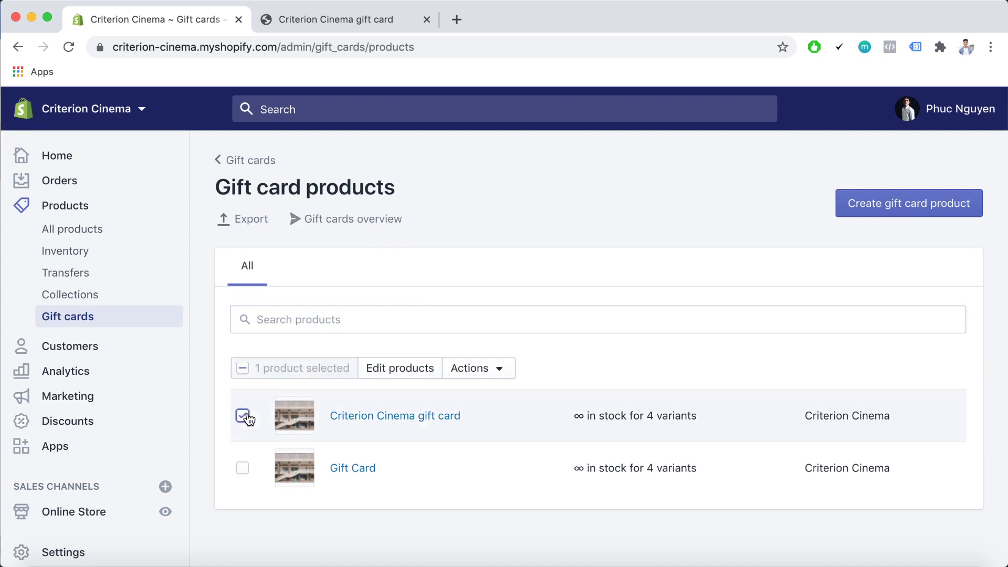
left_click(504, 374)
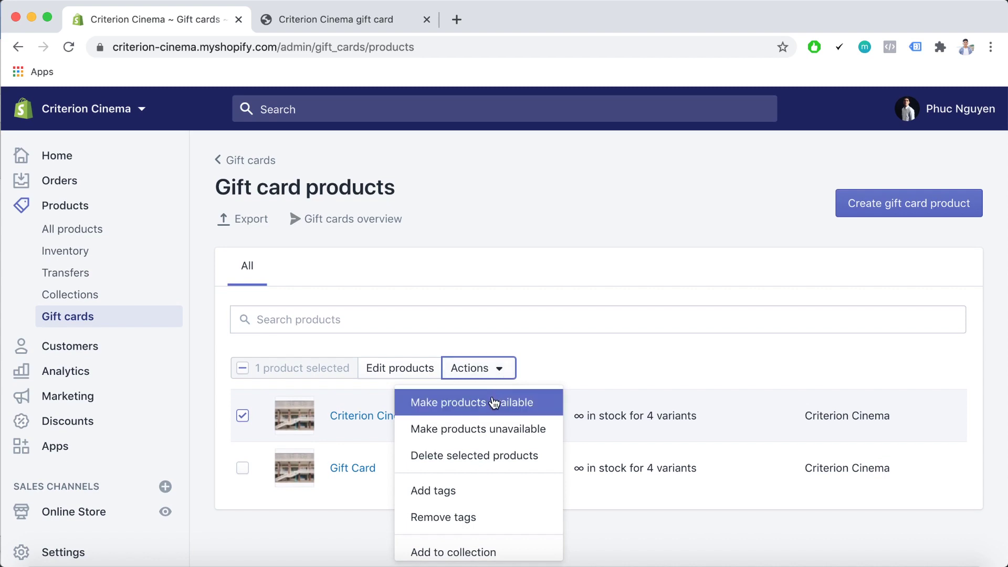
left_click(494, 401)
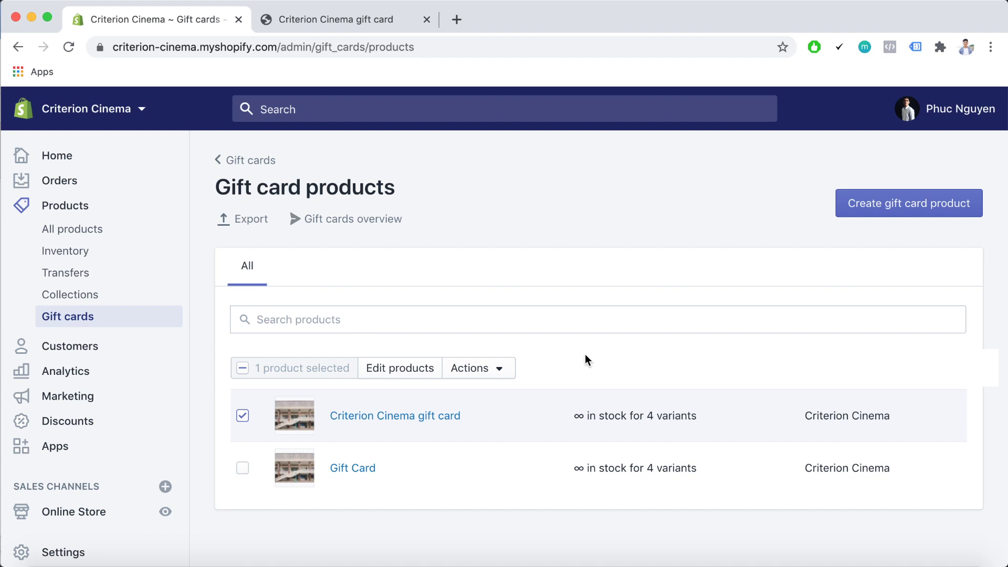
Open the Criterion Cinema gift card to check its $10, $25, $50 and $100 variants.
left_click(411, 416)
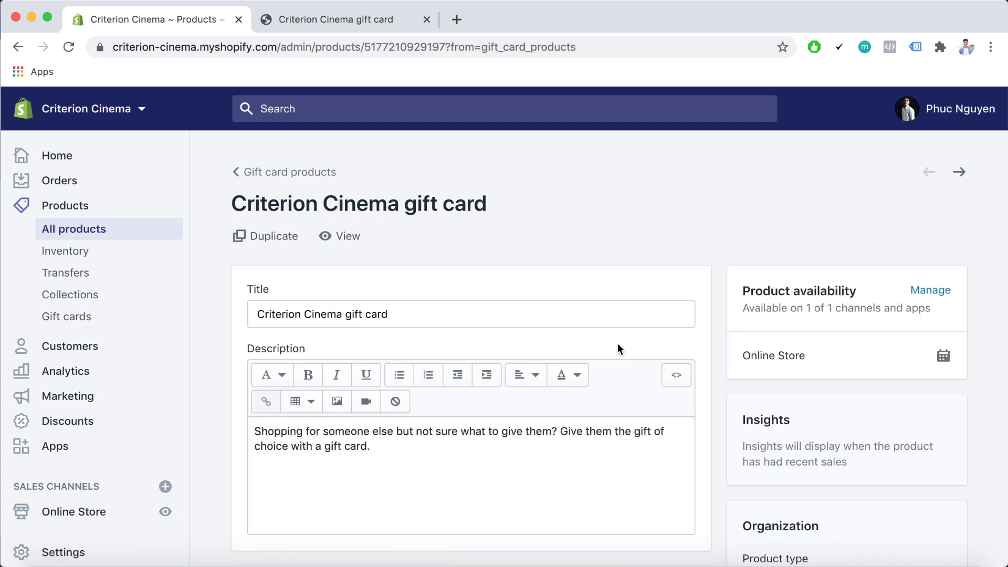
scroll(620, 350, "down", 5)
scroll(617, 349, "down", 2)
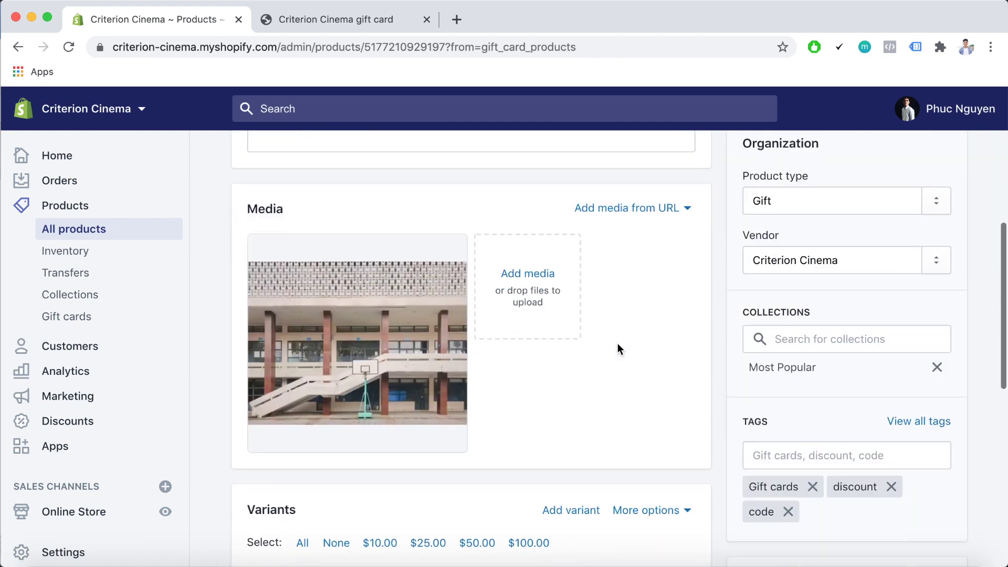